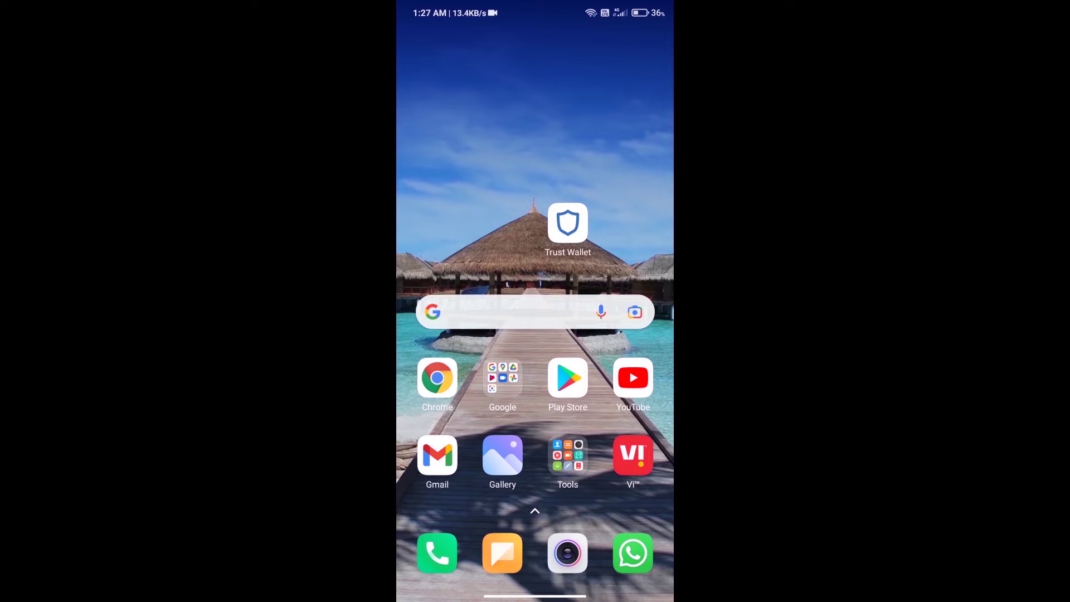
# Launch Trust Wallet to show Multi-Coin Wallet 1 and its $82.61 balance
pyautogui.click(568, 223)
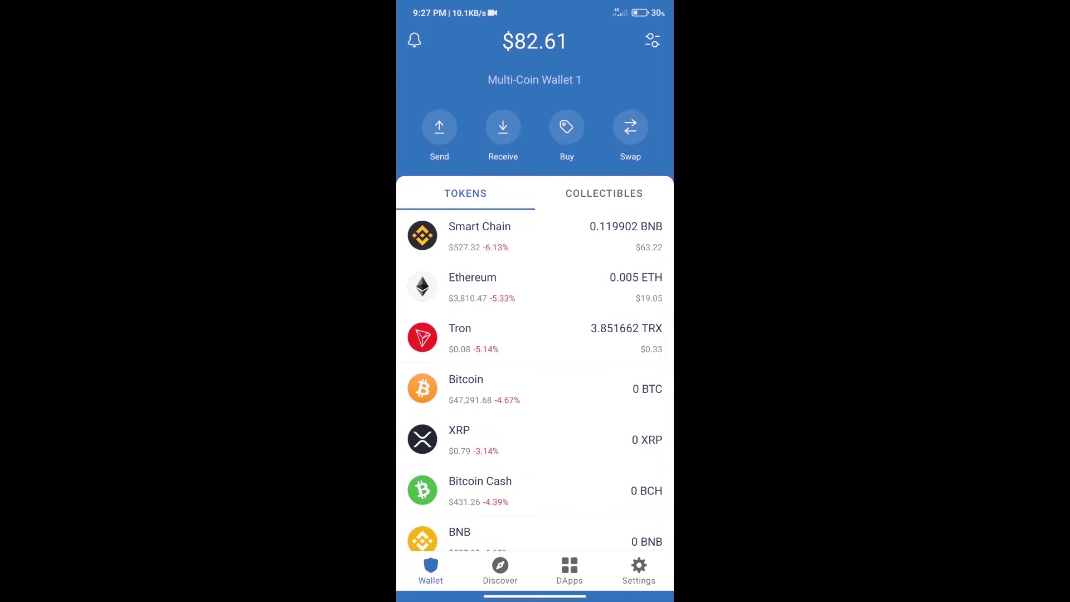
# Set up a $50 Ethereum purchase, then load Uniswap Exchange from the DApps list
pyautogui.click(567, 126)
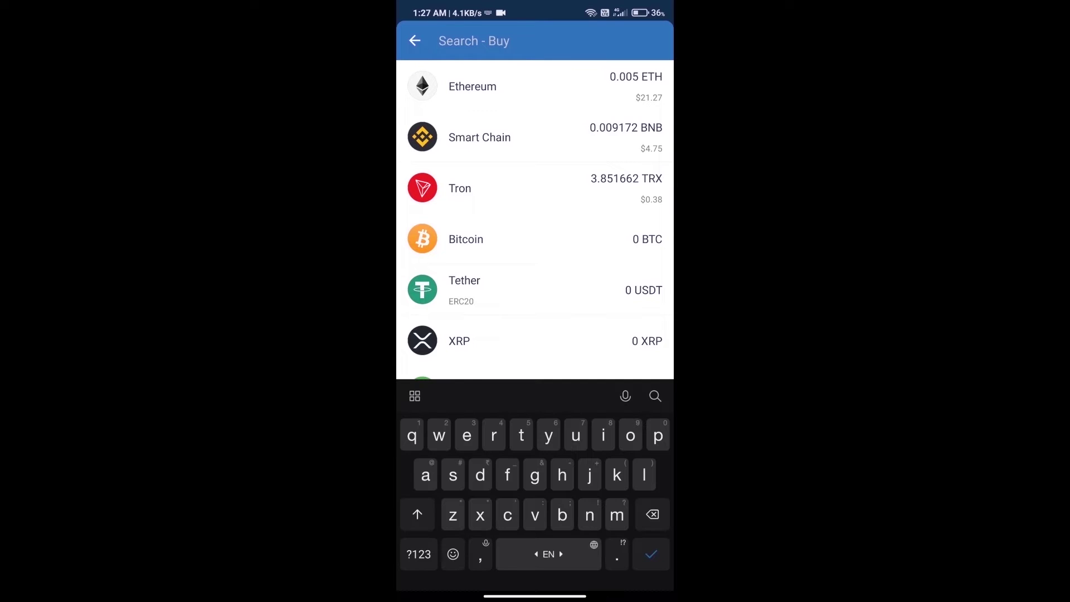
pyautogui.write('eth')
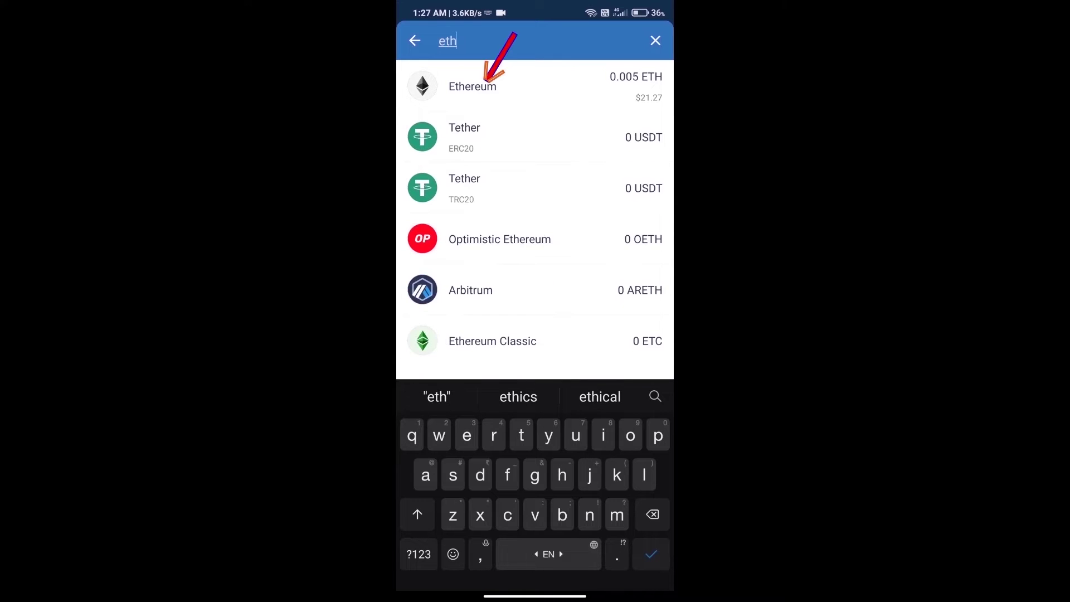
pyautogui.click(473, 86)
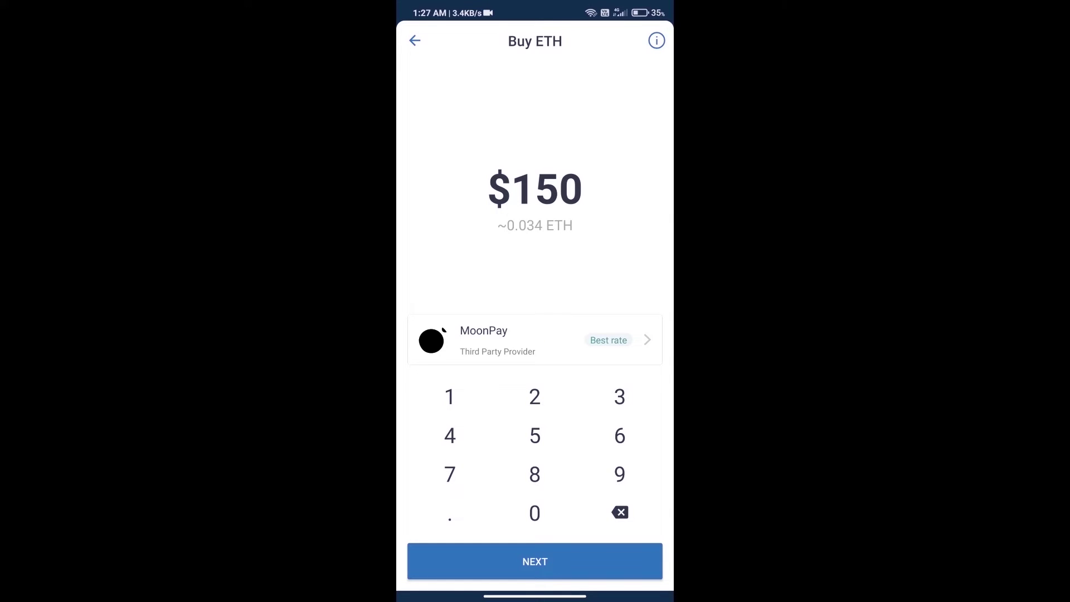
pyautogui.click(619, 513)
pyautogui.click(620, 512)
pyautogui.click(535, 435)
pyautogui.click(534, 512)
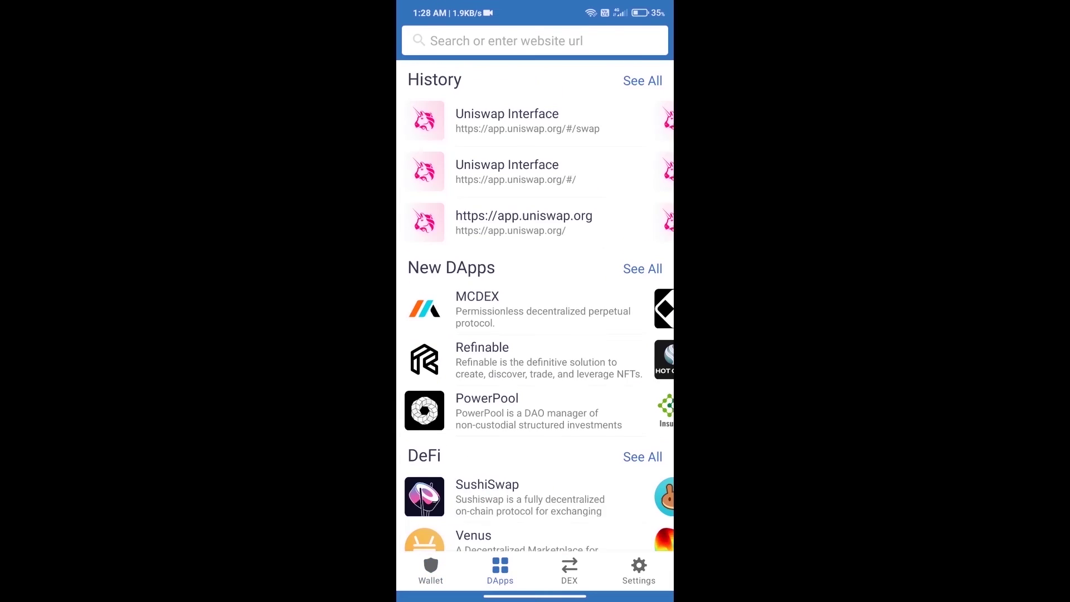
pyautogui.scroll(-5, 535, 306)
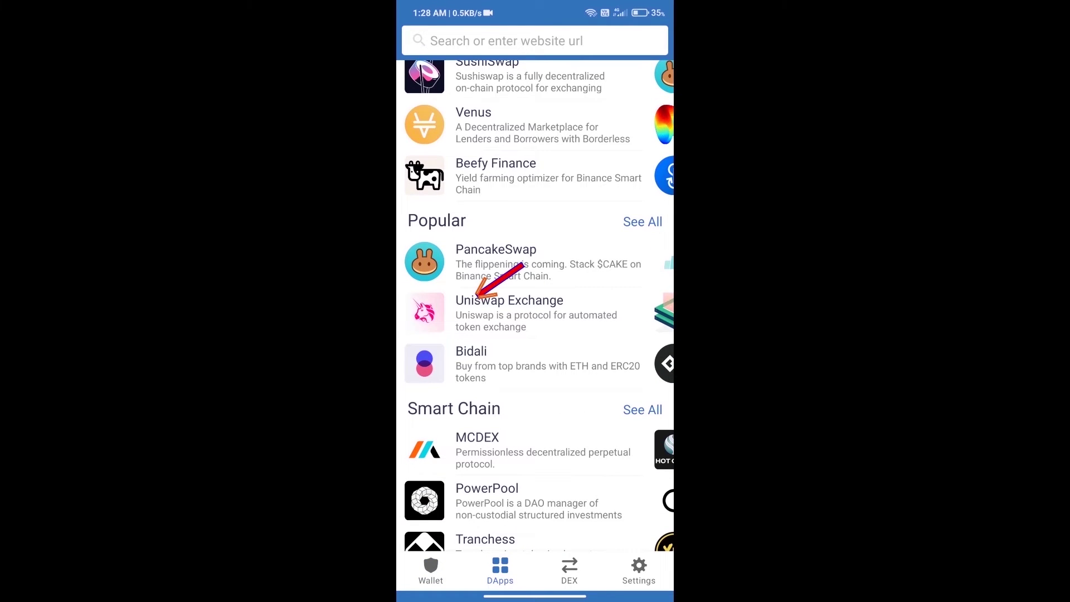
pyautogui.click(510, 308)
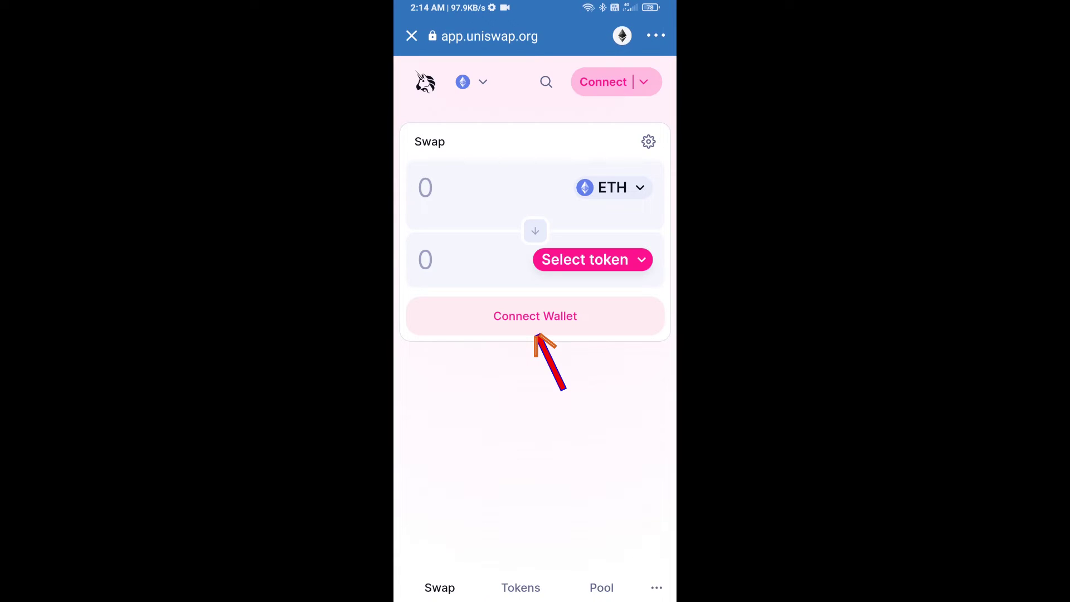
# Connect the Injected wallet to Uniswap and copy Hiveterminal's contract address from CoinMarketCap
pyautogui.click(535, 316)
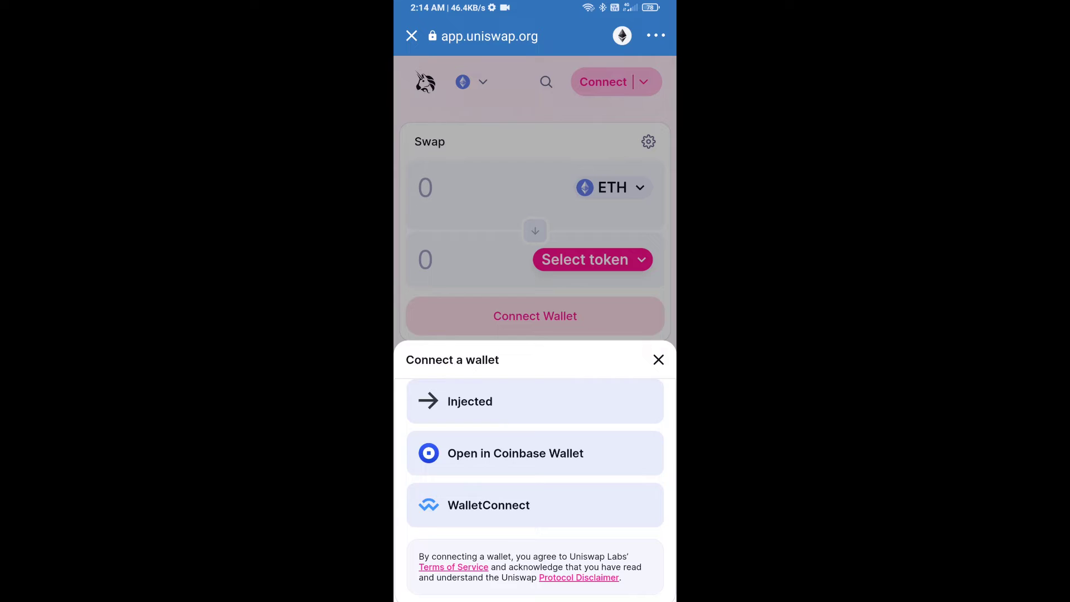
pyautogui.click(470, 401)
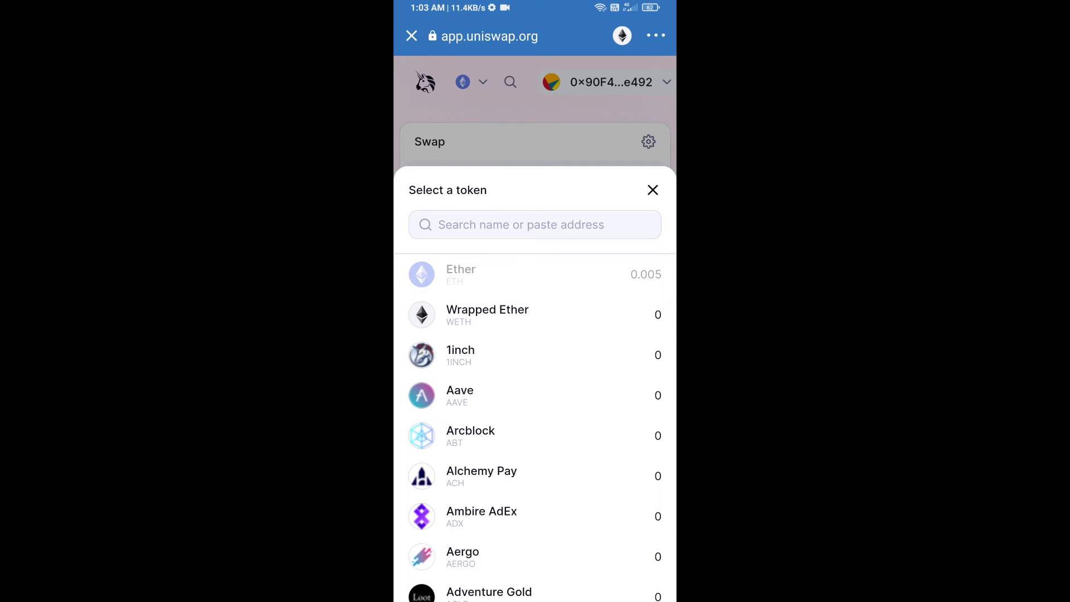
pyautogui.moveTo(536, 598); pyautogui.dragTo(535, 377)
pyautogui.click(605, 359)
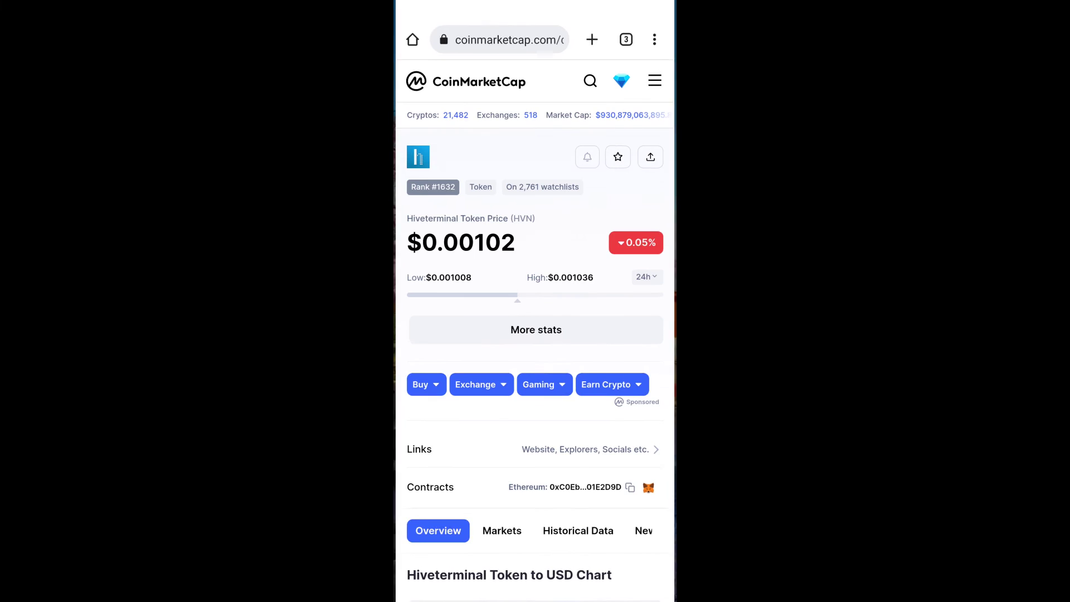
pyautogui.click(630, 487)
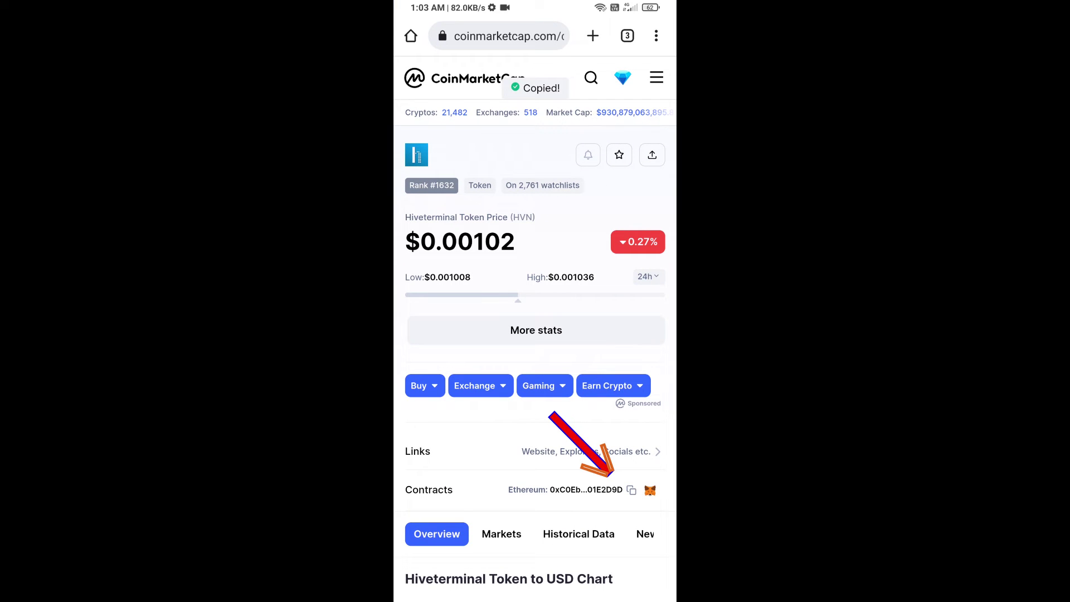
pyautogui.moveTo(536, 598); pyautogui.dragTo(535, 376)
pyautogui.click(602, 360)
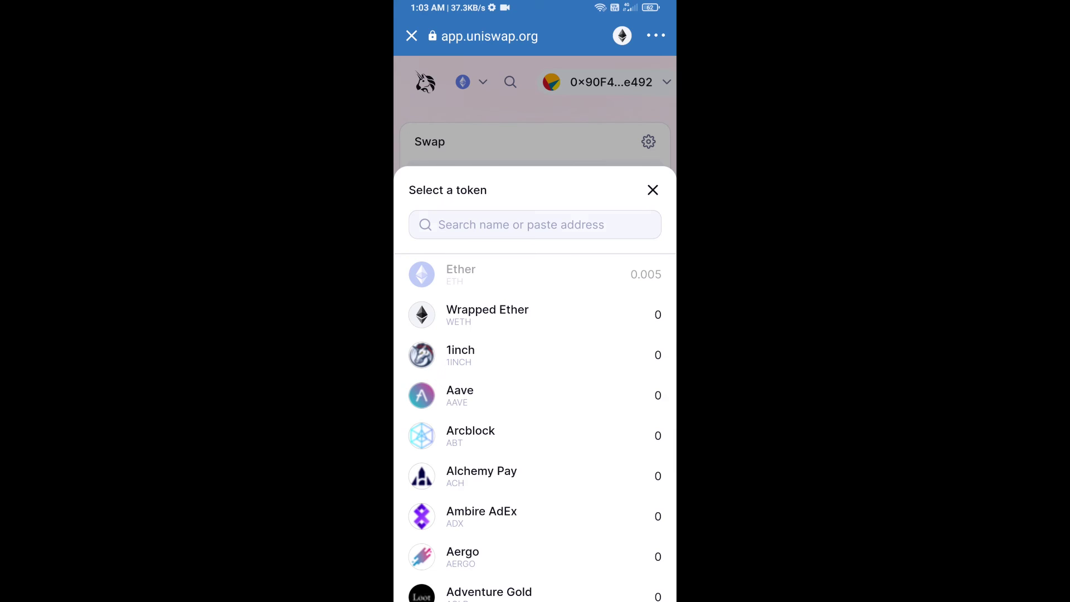
# Paste the HVN contract into token search, pick Hive Project Token, and accept the warning
pyautogui.click(437, 224)
pyautogui.click(439, 192)
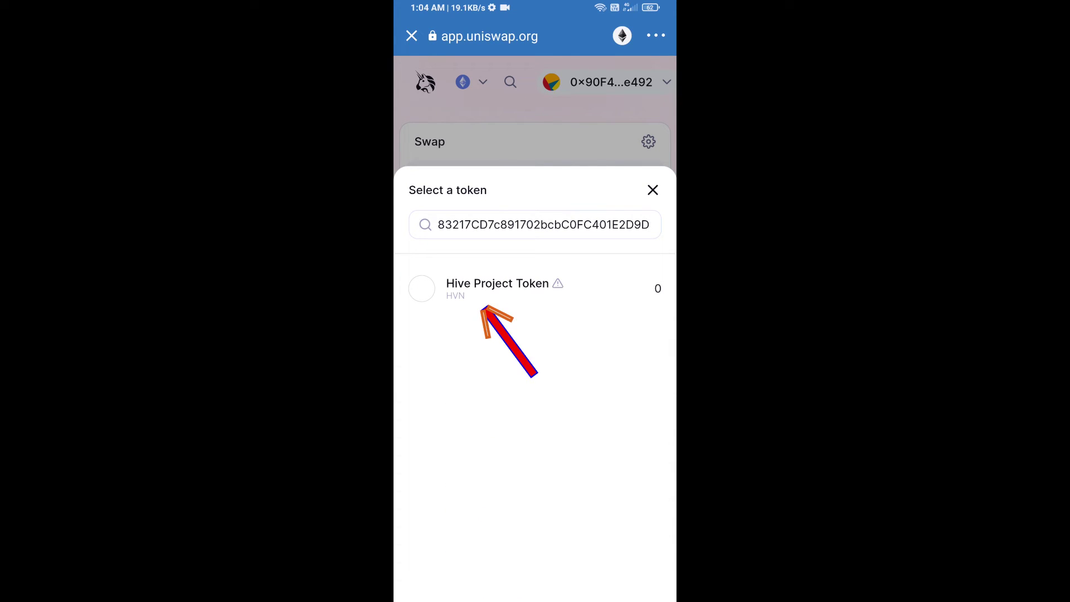
pyautogui.click(498, 285)
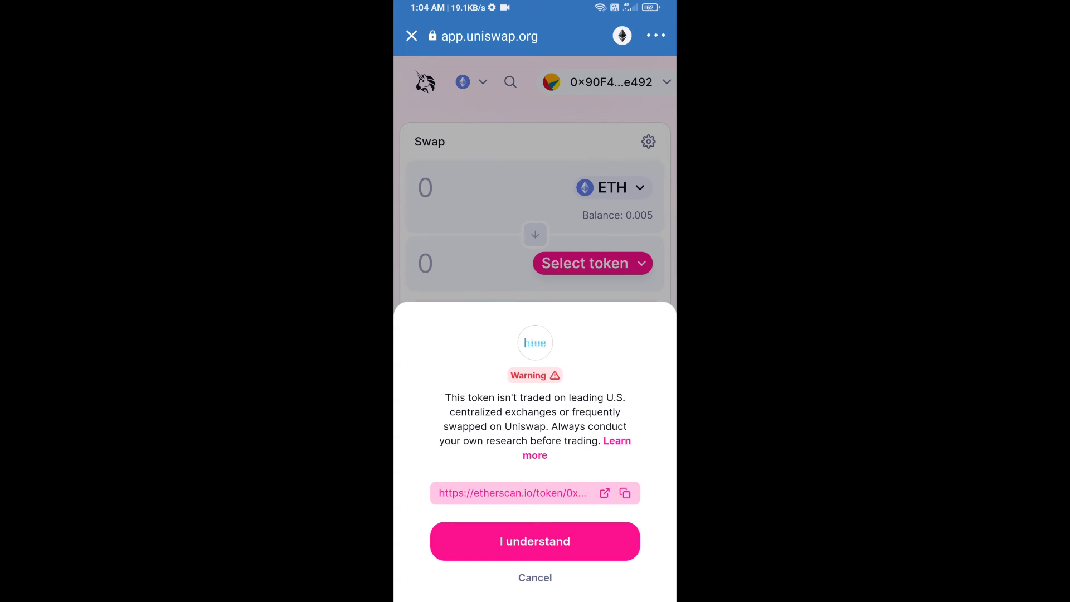
pyautogui.click(535, 541)
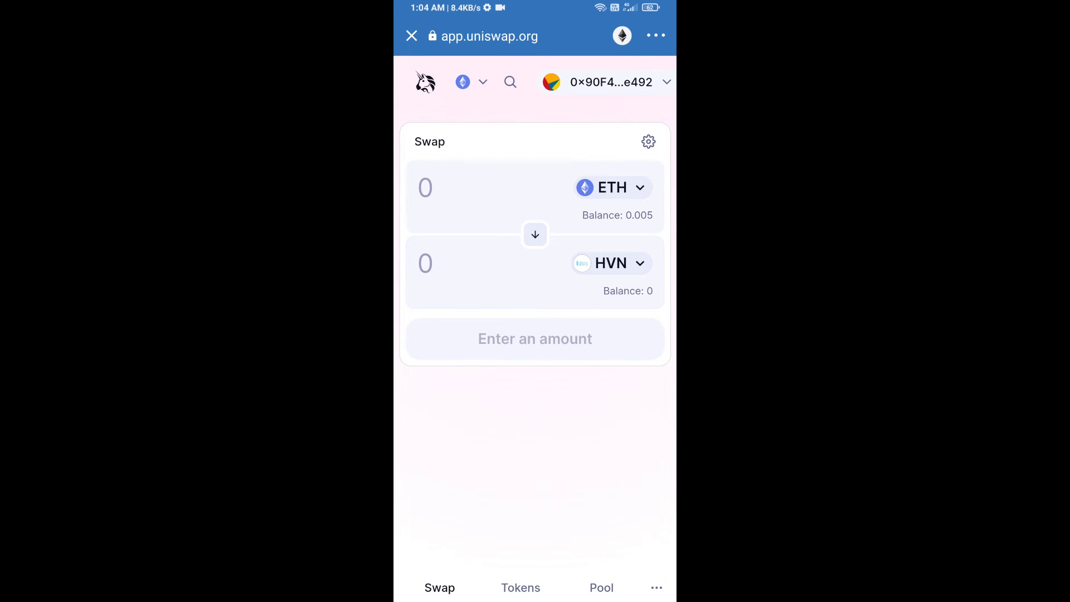
# Replace Auto slippage with a custom 1% in Uniswap's swap settings
pyautogui.click(648, 142)
pyautogui.click(619, 220)
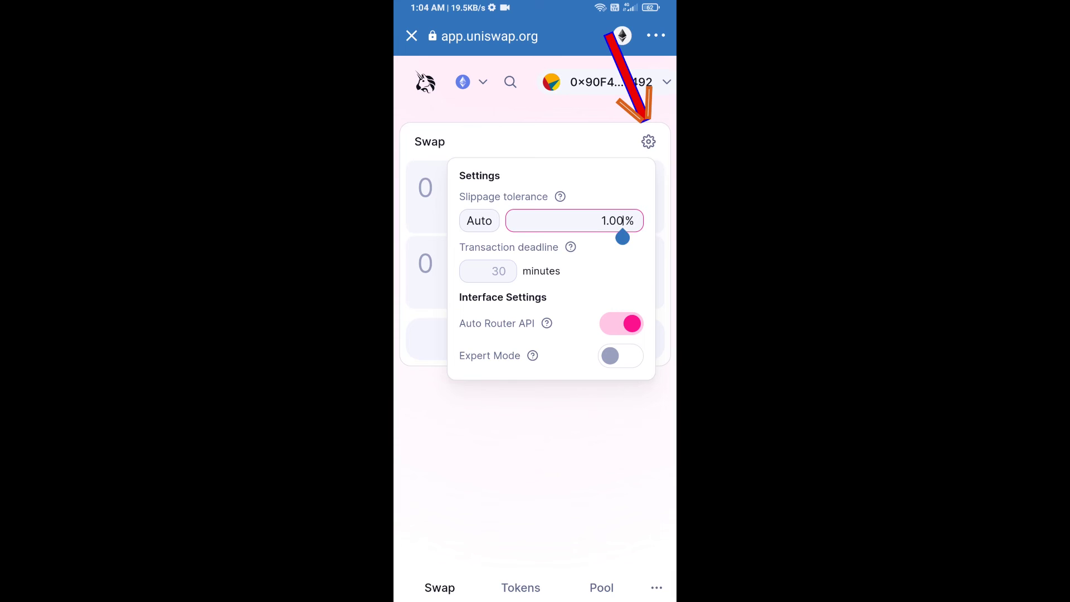
pyautogui.press('BackSpace')
pyautogui.press('BackSpace')
pyautogui.press('BackSpace')
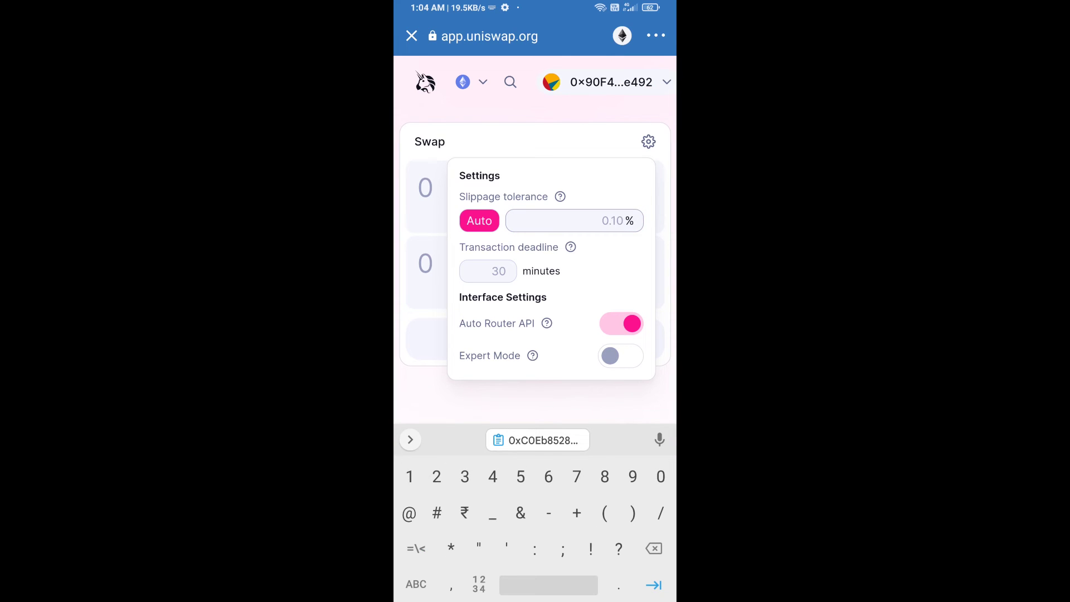
pyautogui.write('1')
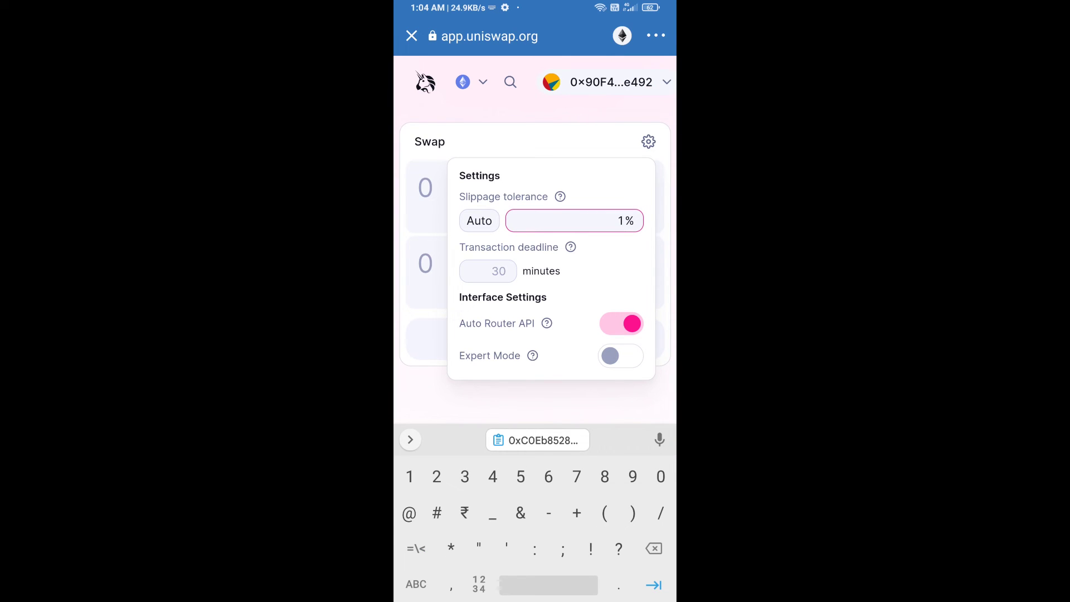
pyautogui.click(648, 142)
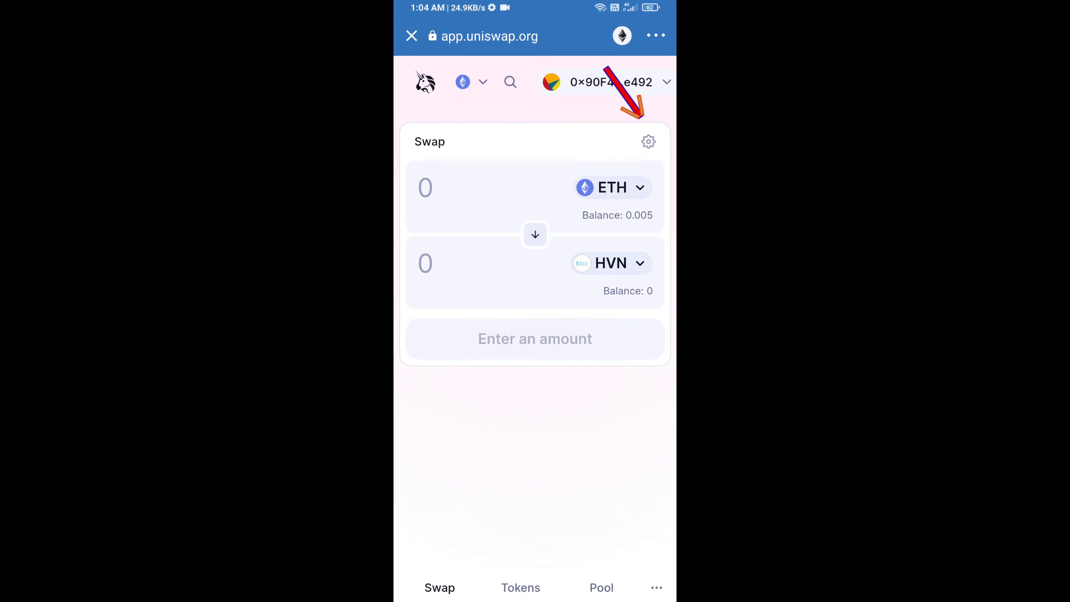
# Enter 0.005 as the HVN amount to receive and dismiss the keyboard
pyautogui.click(452, 264)
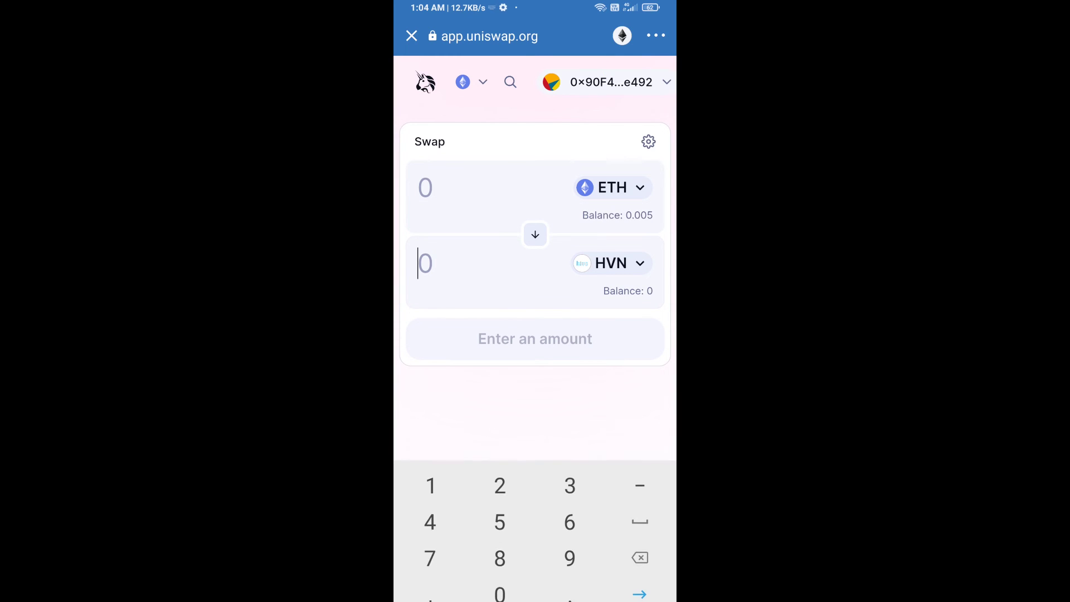
pyautogui.write('0.005')
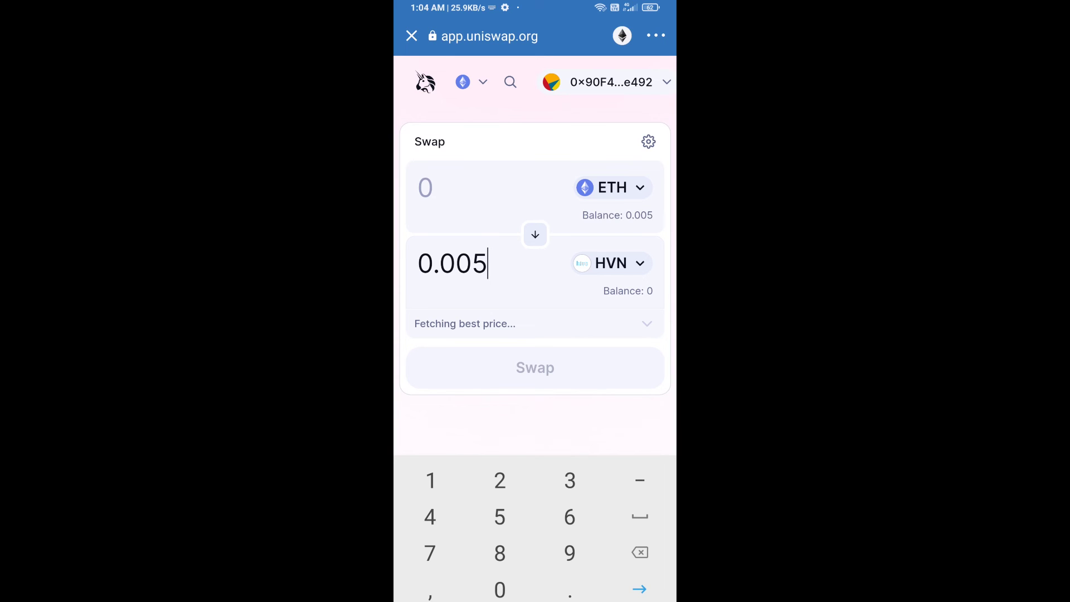
pyautogui.press('Return')
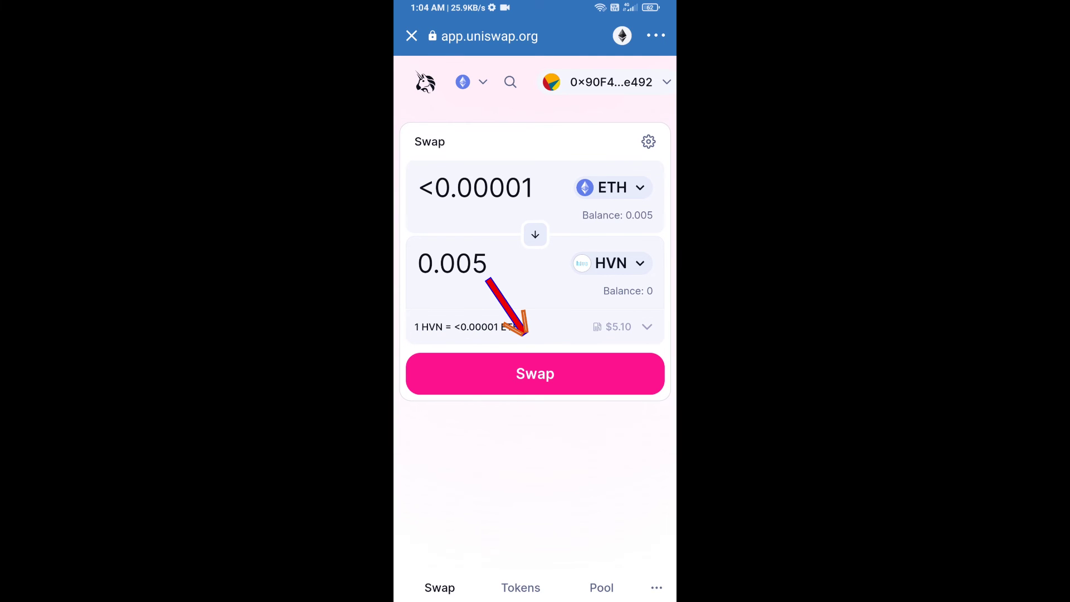
# Bring up the Confirm Swap review for 0.005 HVN with about $5.10 network fee
pyautogui.click(536, 374)
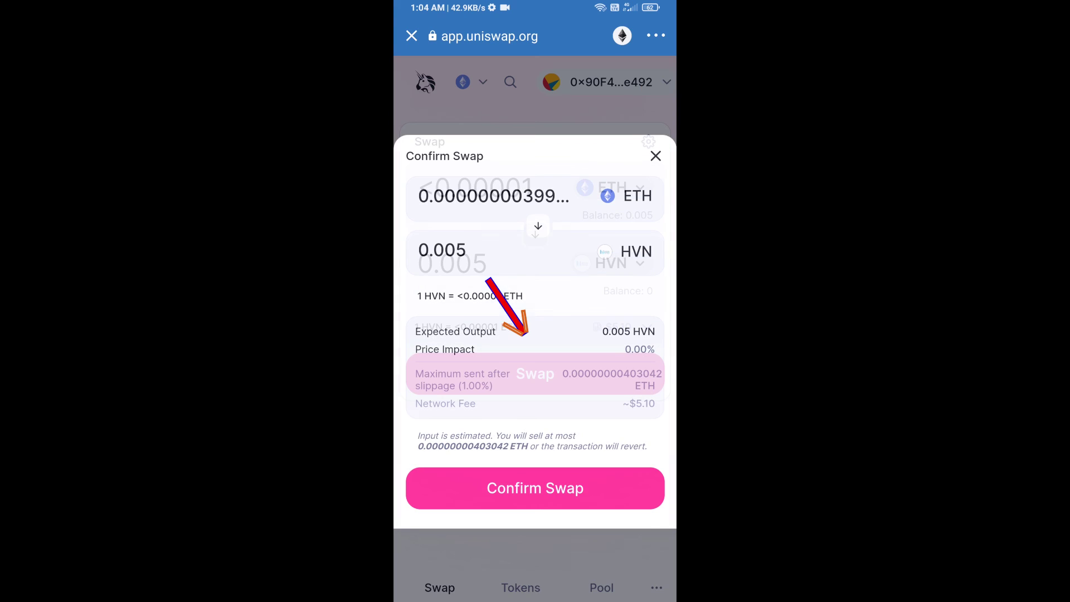